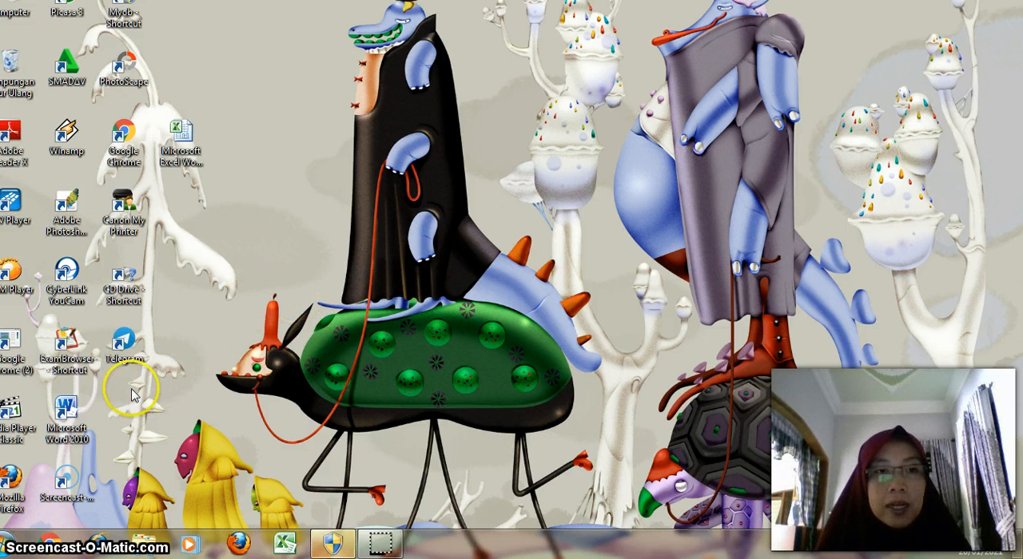
Step: Launch MYOB Accounting from its shortcut
{"action": "left_click", "coordinate": [124, 347]}
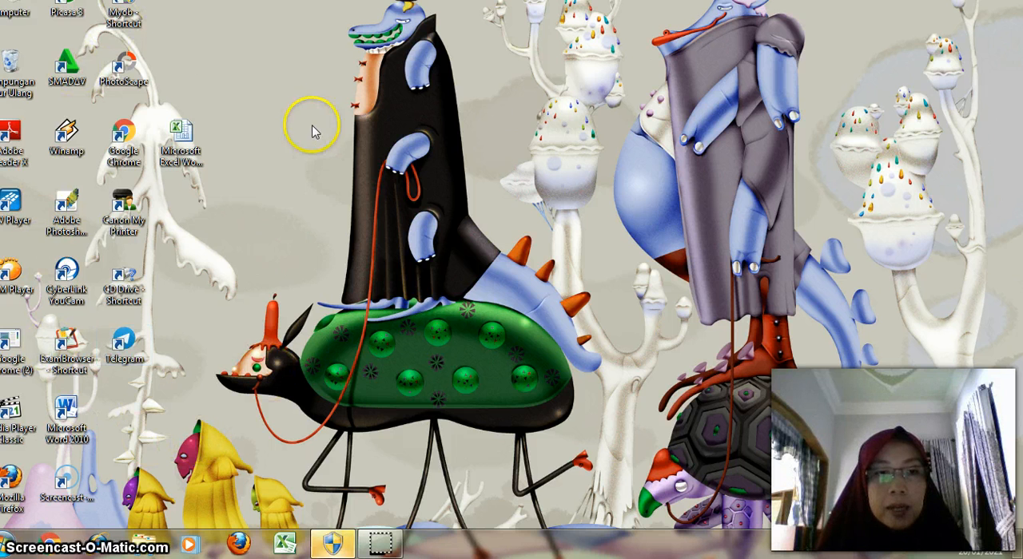
{"action": "left_click", "coordinate": [181, 138]}
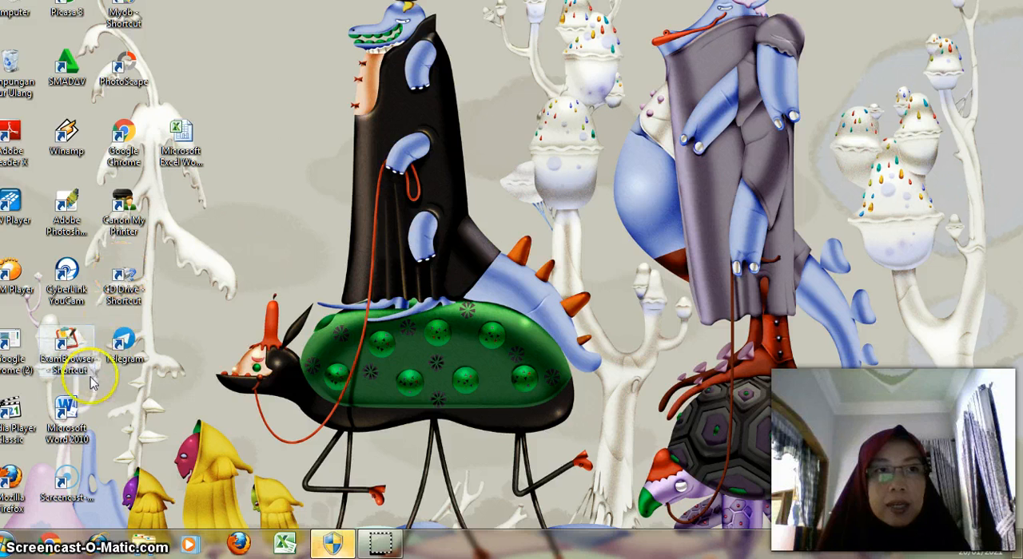
{"action": "left_click", "coordinate": [11, 548]}
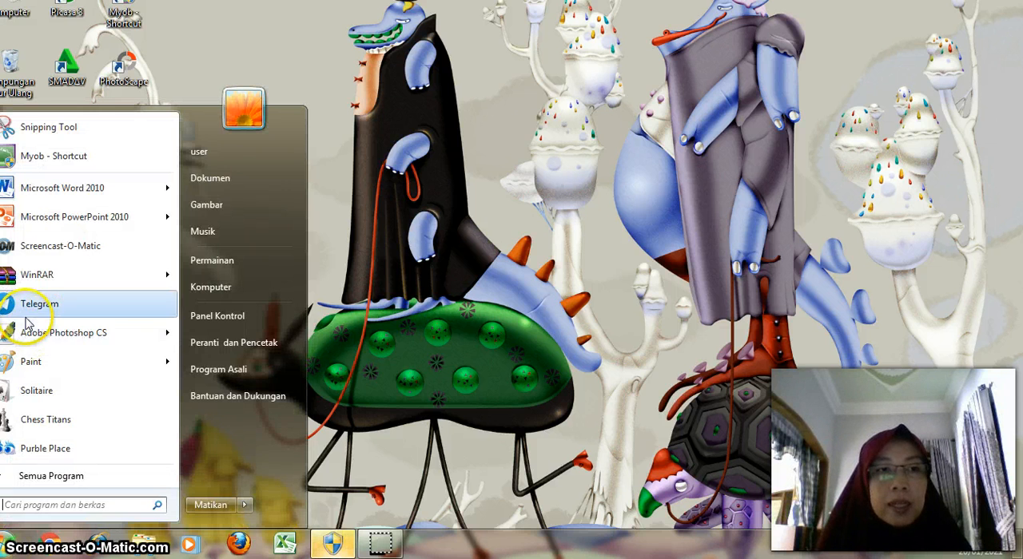
{"action": "left_click", "coordinate": [42, 166]}
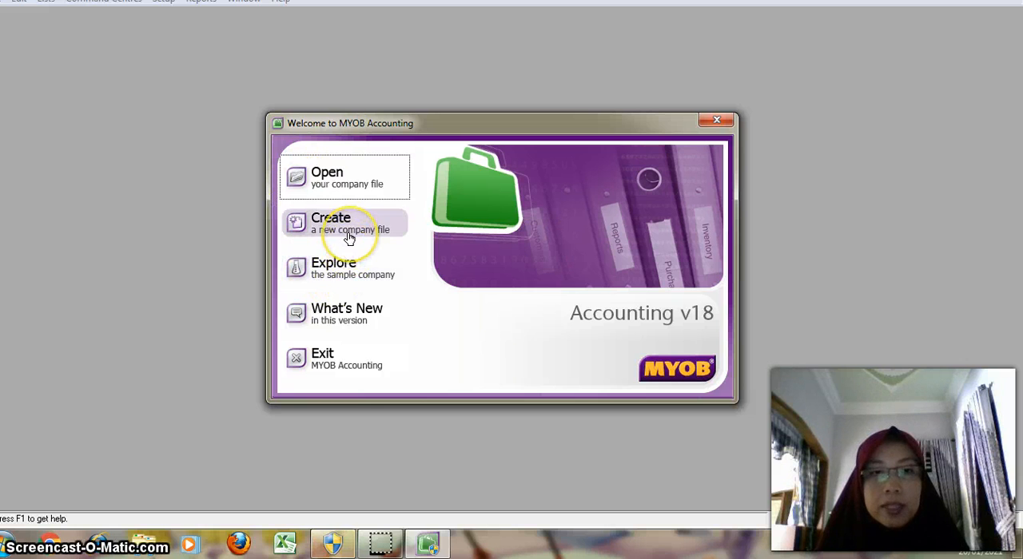
Step: Start creating a new company file and proceed past the assistant's introduction to the company information
{"action": "left_click", "coordinate": [344, 185]}
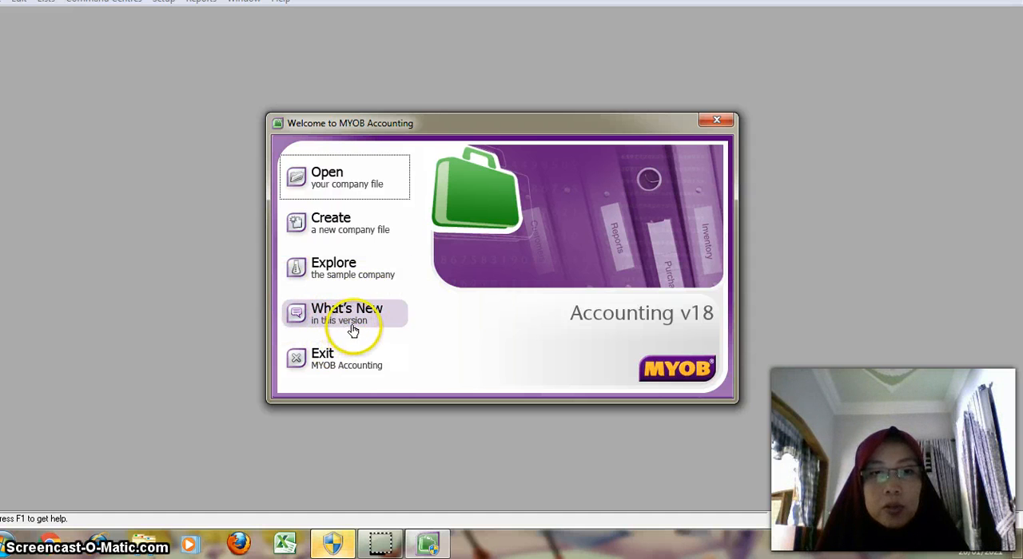
{"action": "left_click", "coordinate": [343, 229]}
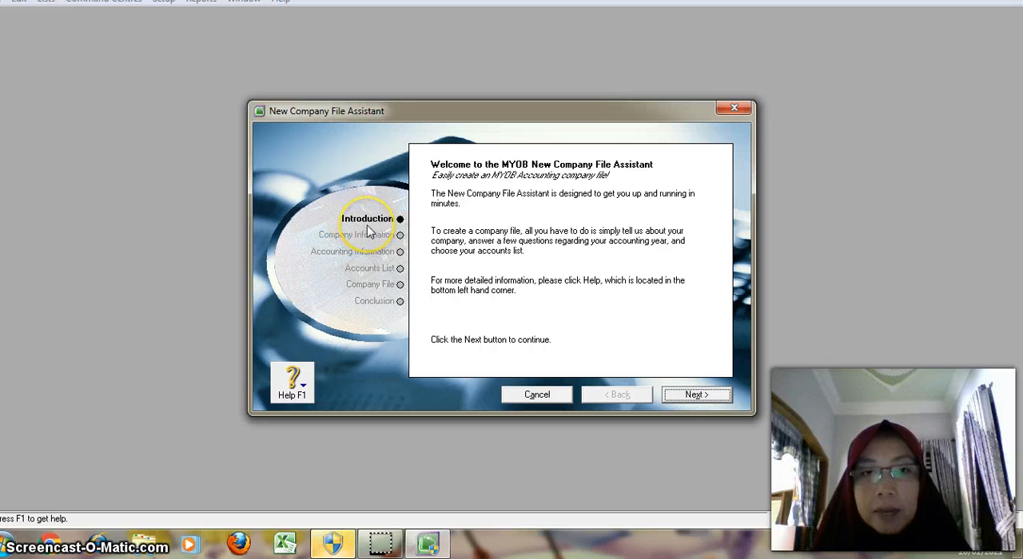
{"action": "left_click", "coordinate": [365, 223]}
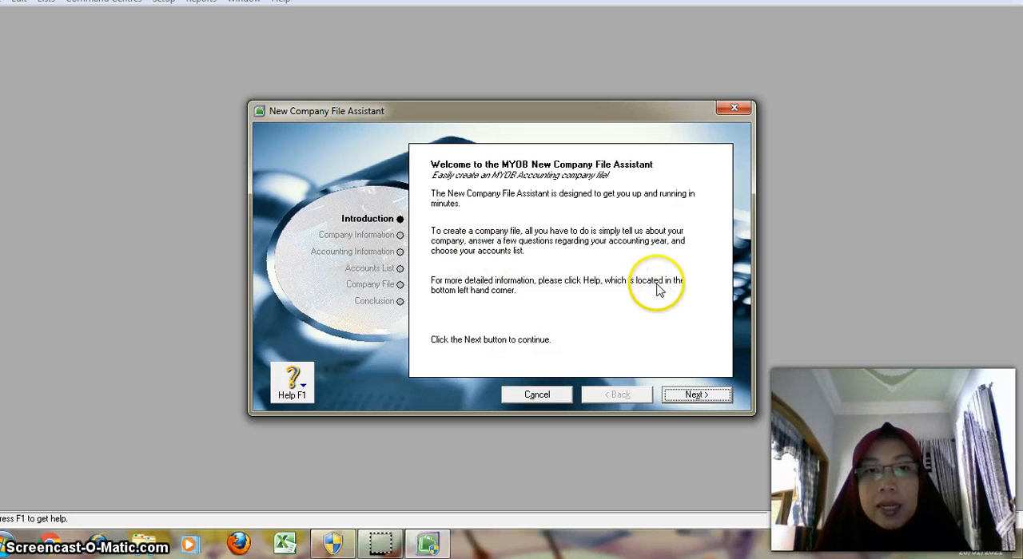
{"action": "left_click", "coordinate": [694, 396]}
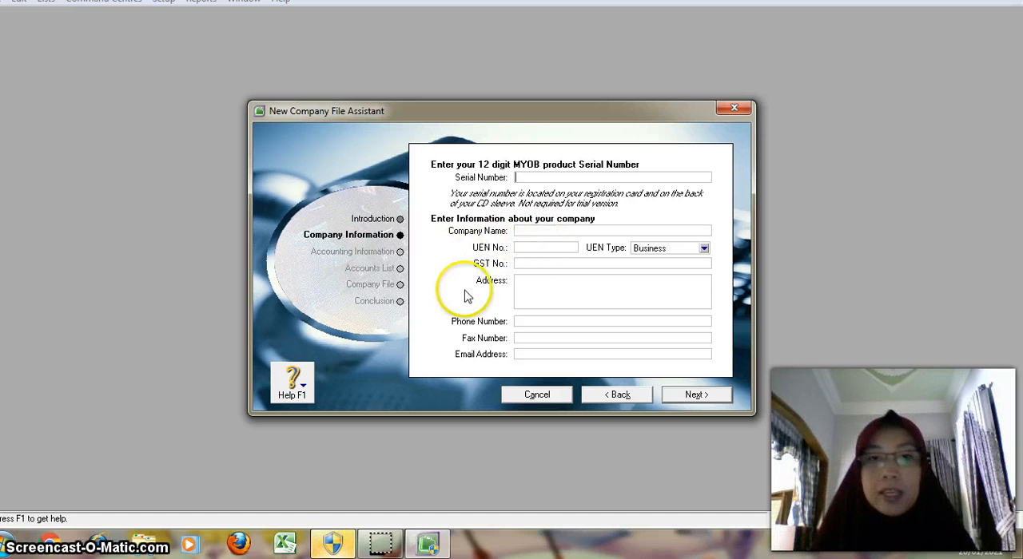
Step: Enter Queen Toys as the company name and fill in the company's postal address
{"action": "left_click", "coordinate": [554, 231]}
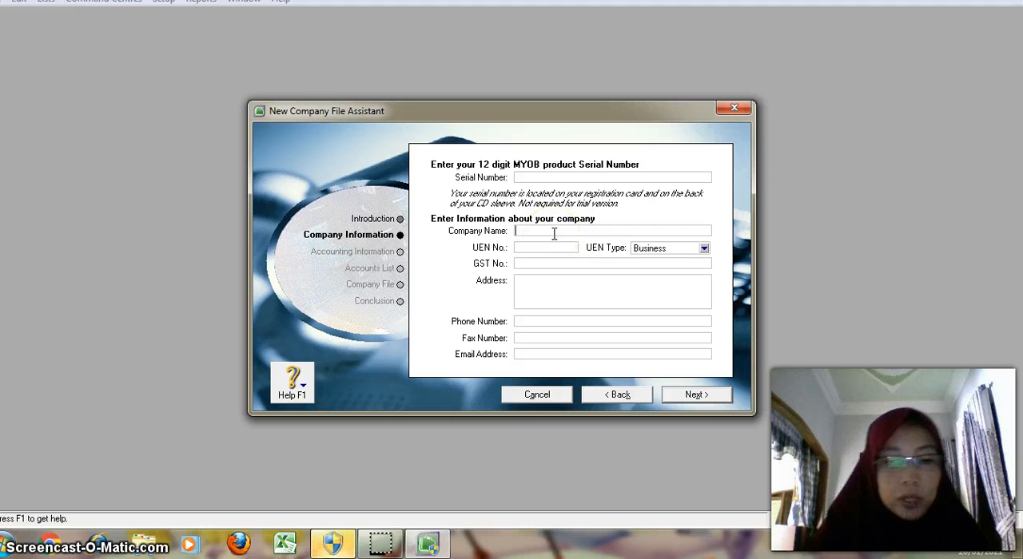
{"action": "type", "text": "Queen Toys"}
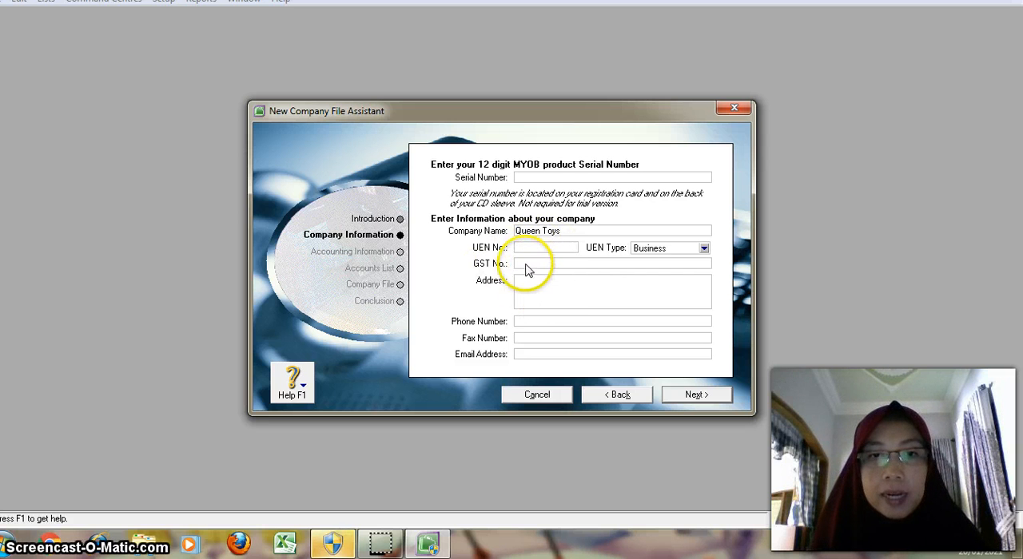
{"action": "left_click", "coordinate": [519, 287]}
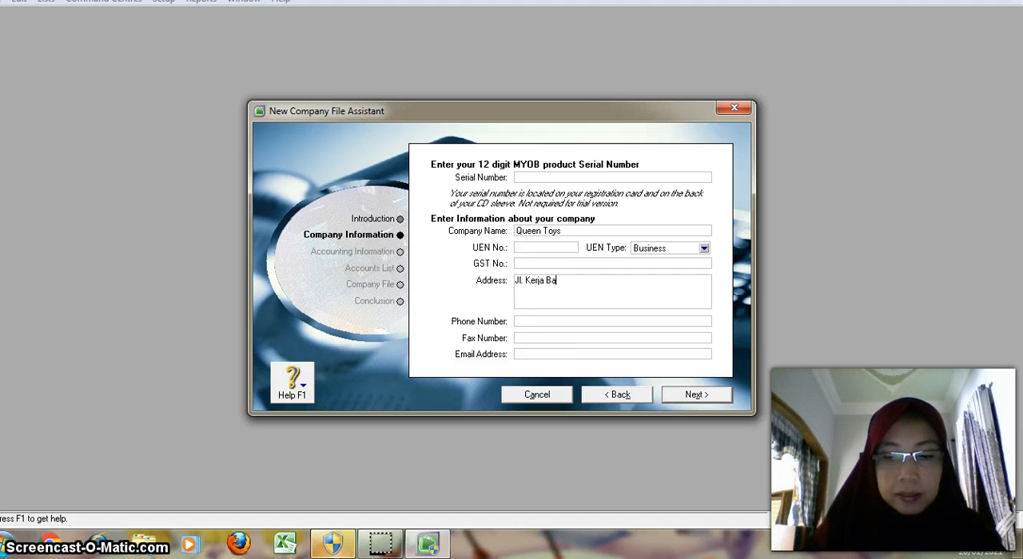
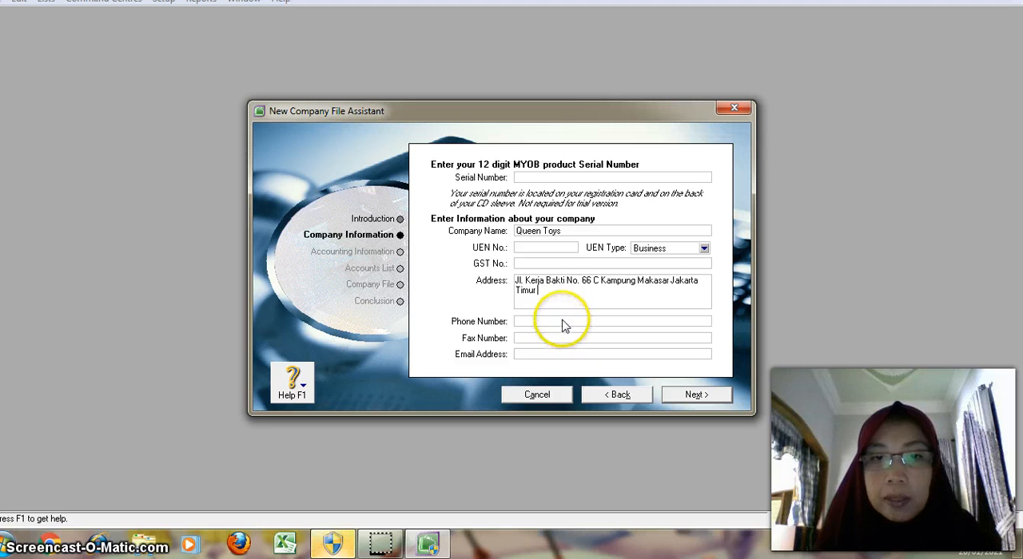
Step: Fill in the company's phone number
{"action": "left_click", "coordinate": [560, 324]}
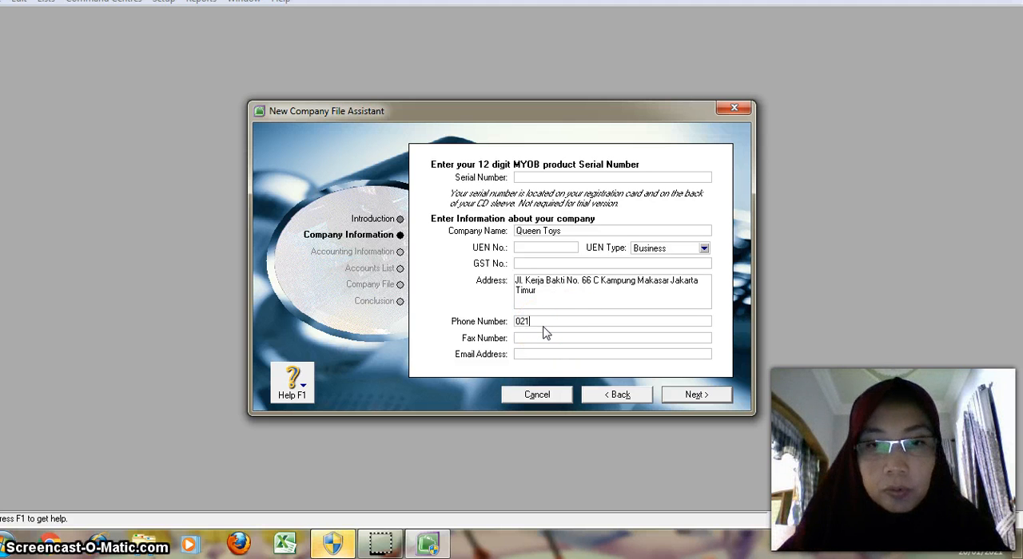
{"action": "left_click", "coordinate": [521, 340]}
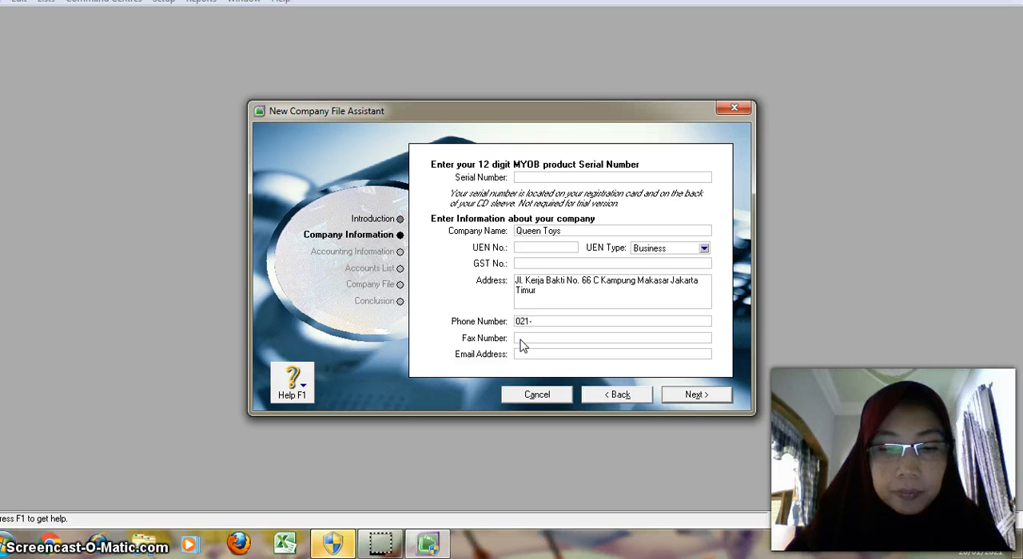
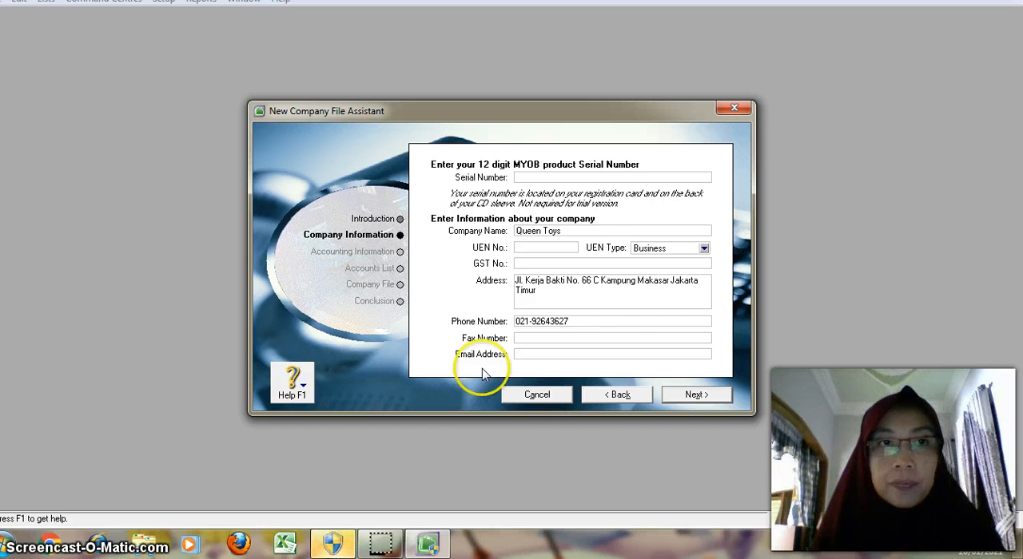
Step: Fill in the company's fax number and e-mail address, and proceed to the accounting information
{"action": "left_click", "coordinate": [581, 337]}
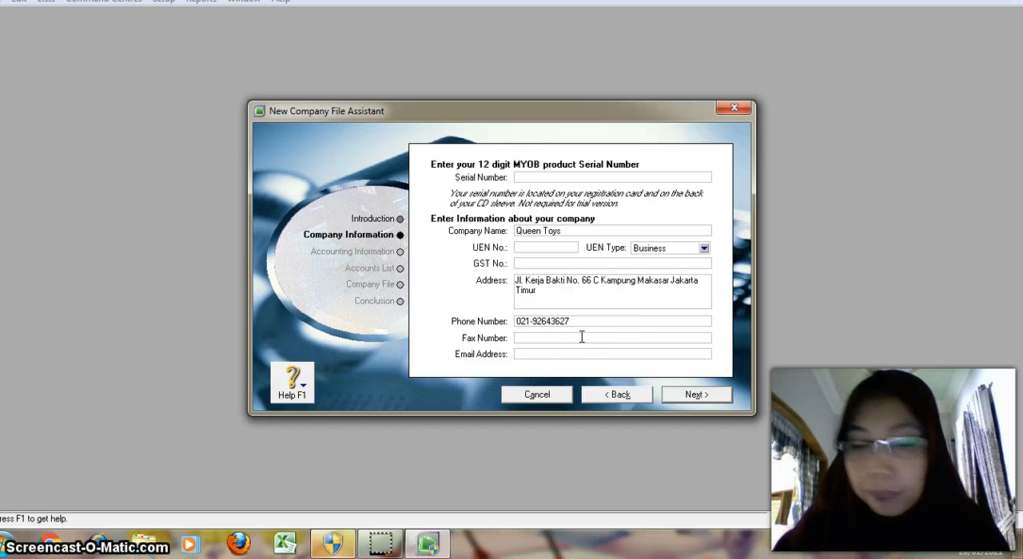
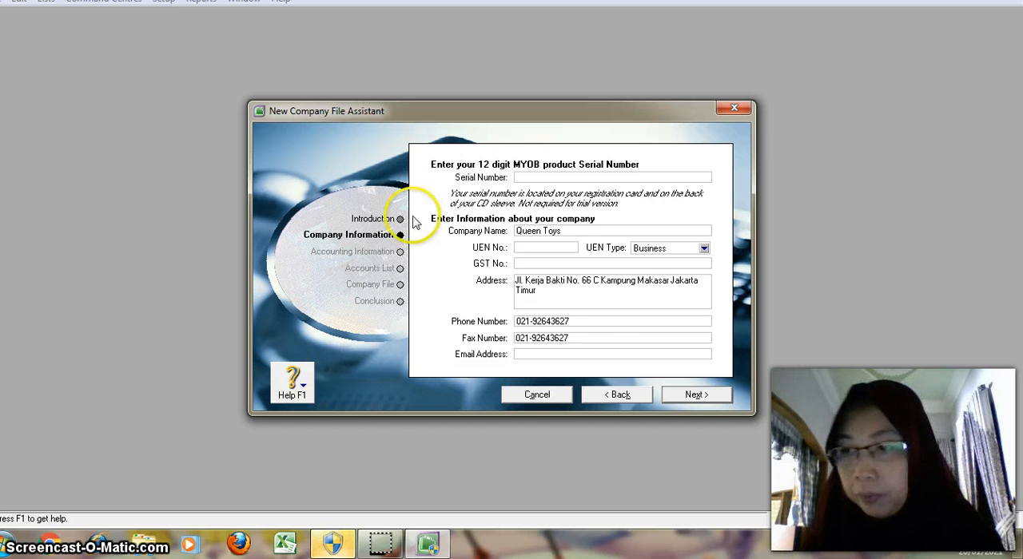
{"action": "left_click", "coordinate": [563, 354]}
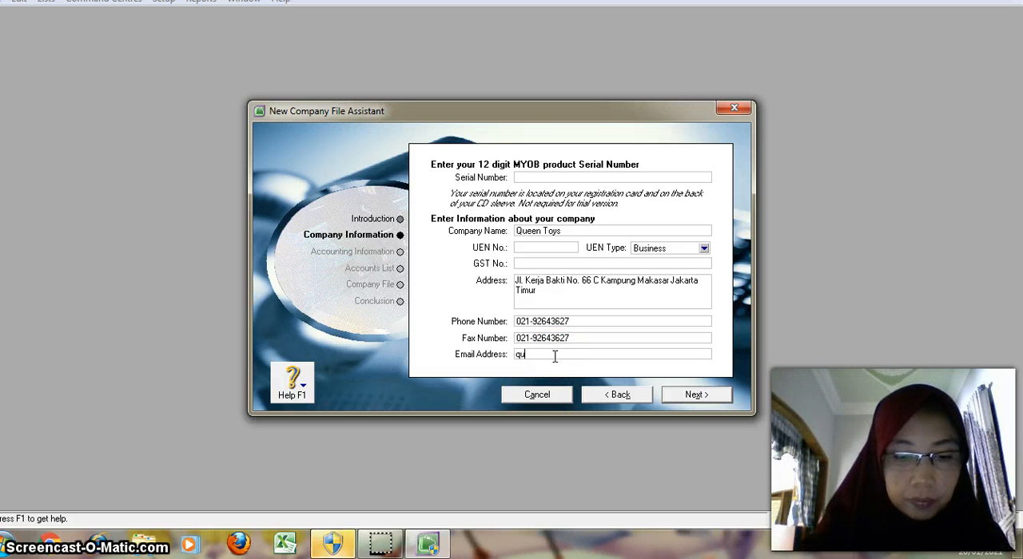
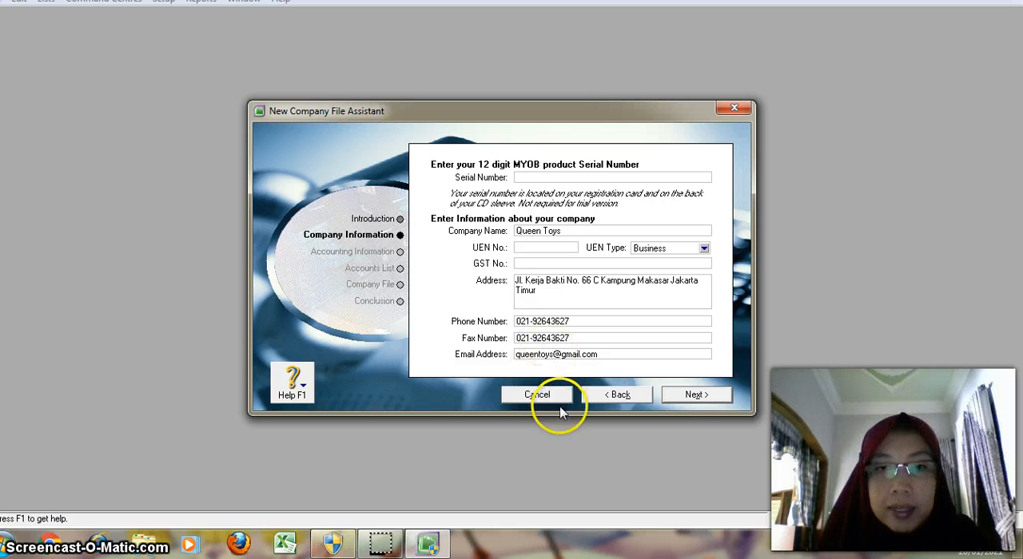
{"action": "left_click", "coordinate": [699, 400]}
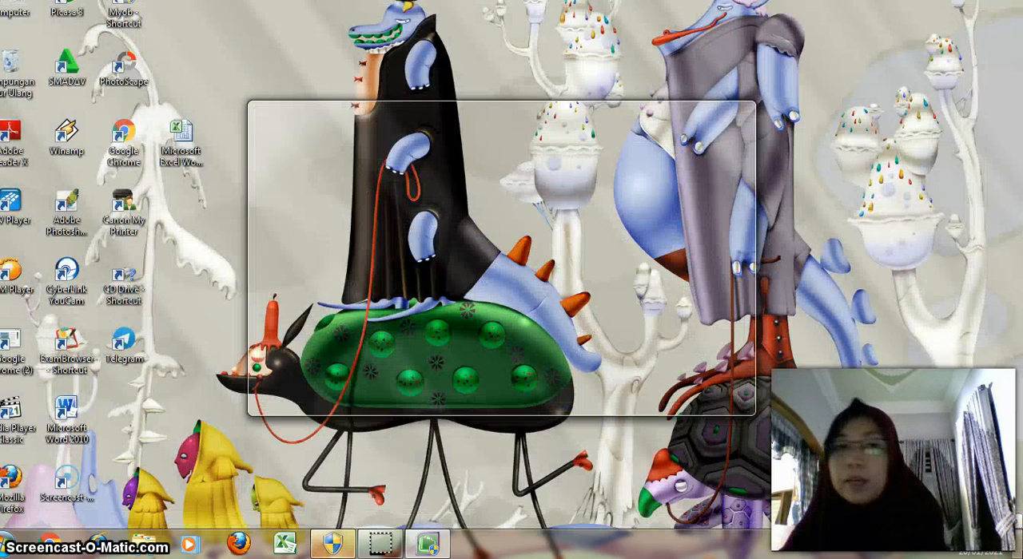
Step: Set the current financial year to 2017 with December as its last month, and choose December as the conversion month
{"action": "left_click", "coordinate": [790, 515]}
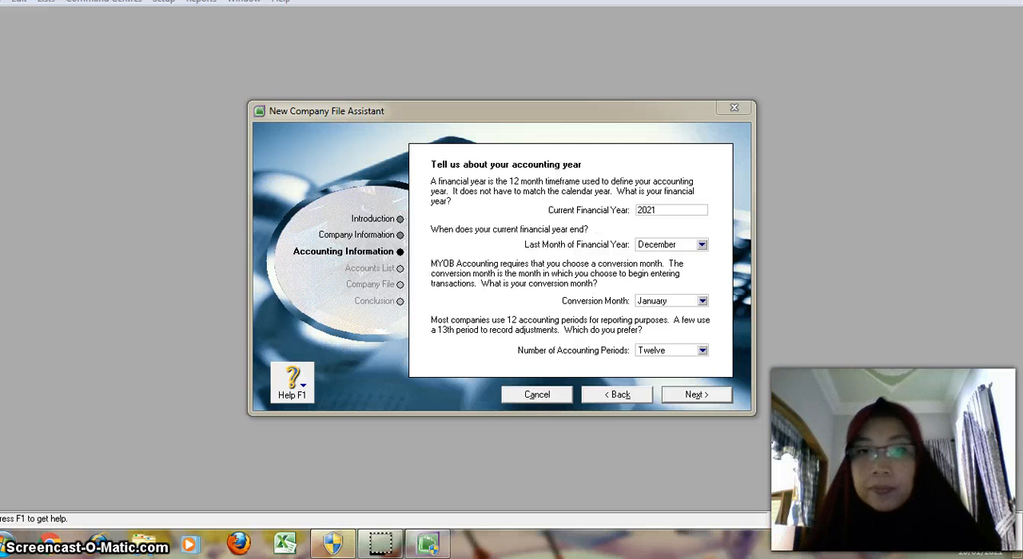
{"action": "left_click", "coordinate": [674, 210]}
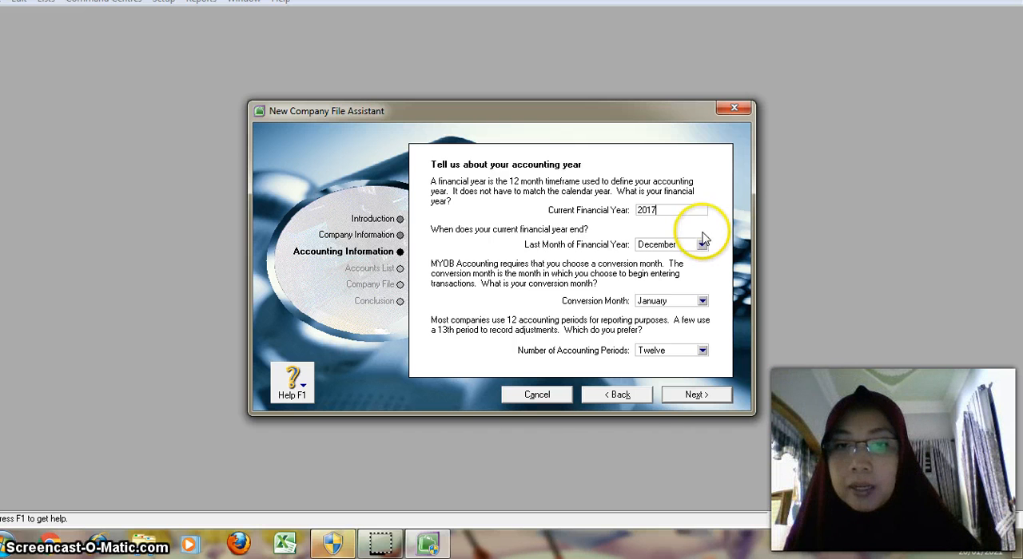
{"action": "left_click", "coordinate": [702, 245]}
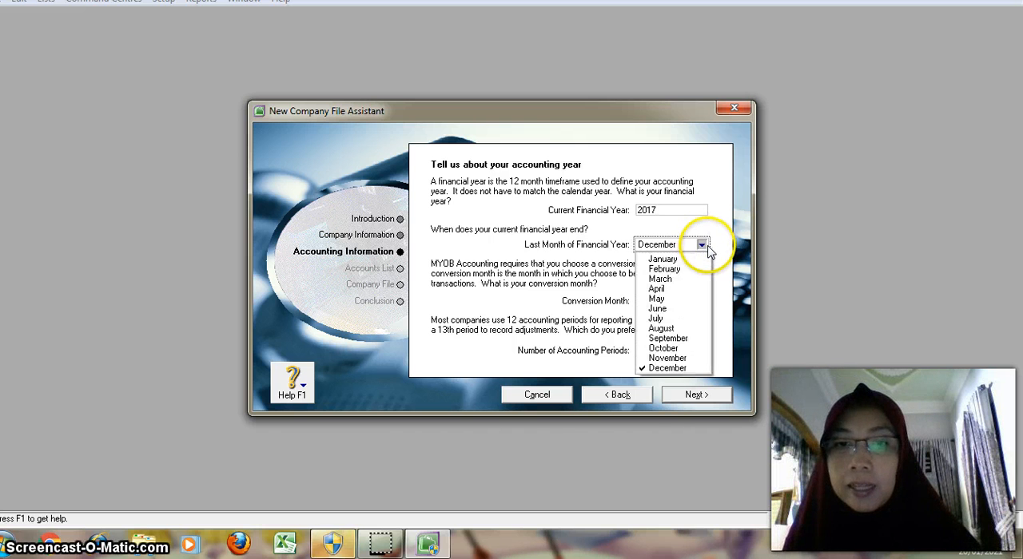
{"action": "left_click", "coordinate": [668, 367]}
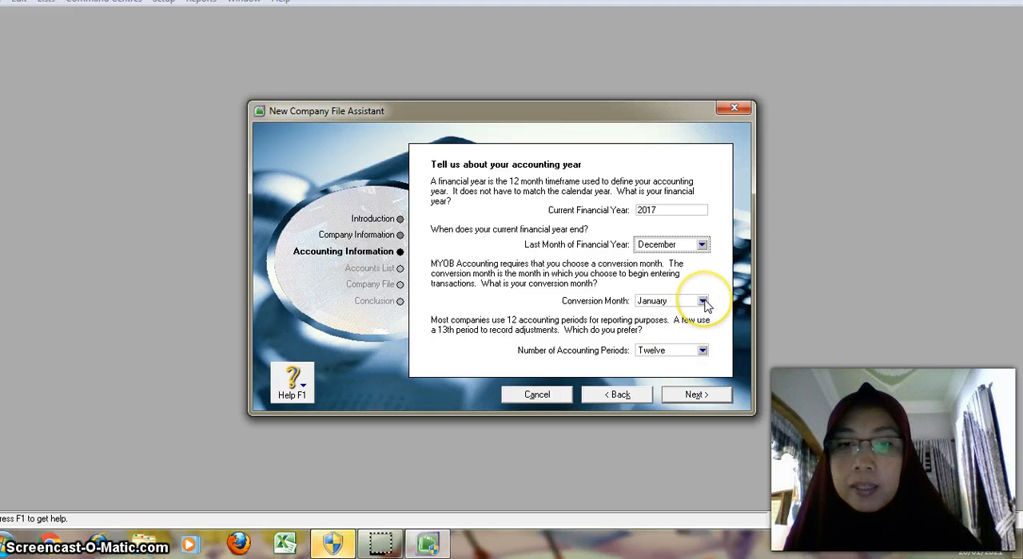
{"action": "left_click", "coordinate": [702, 301]}
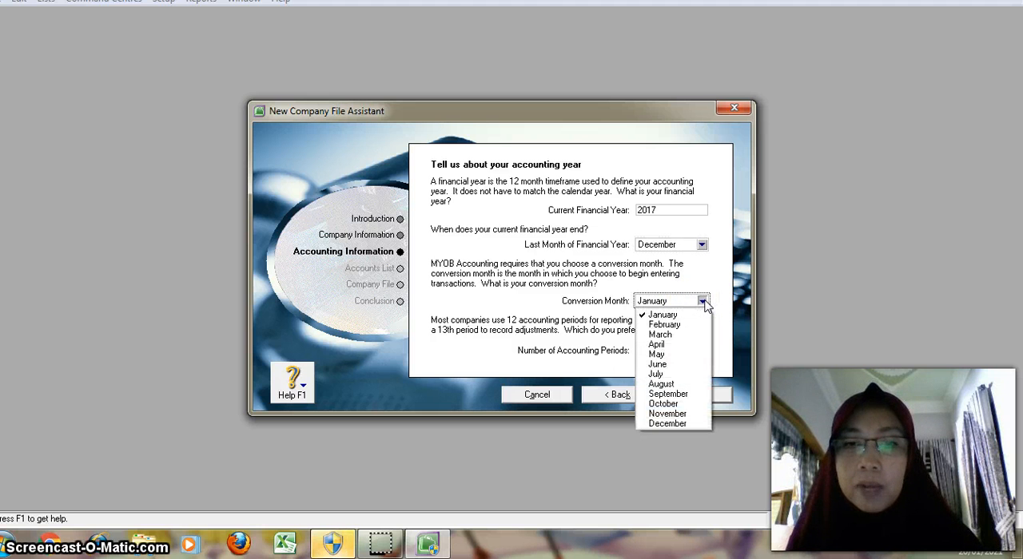
{"action": "left_click", "coordinate": [686, 425]}
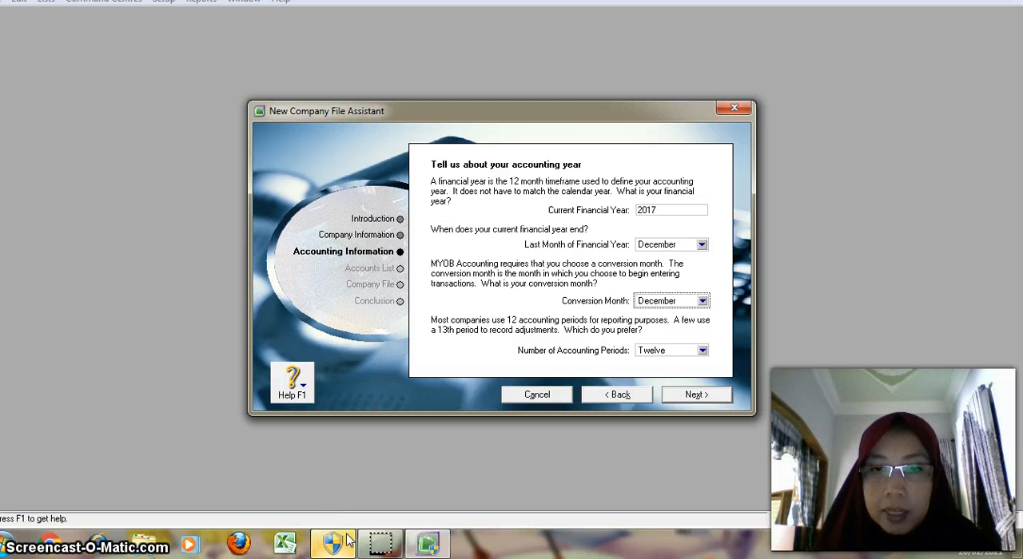
Step: Choose twelve accounting periods and confirm the accounting information to reach the accounts list setup
{"action": "key", "text": "Tab"}
{"action": "key", "text": "space"}
{"action": "key", "text": "Down"}
{"action": "key", "text": "Down"}
{"action": "key", "text": "Up"}
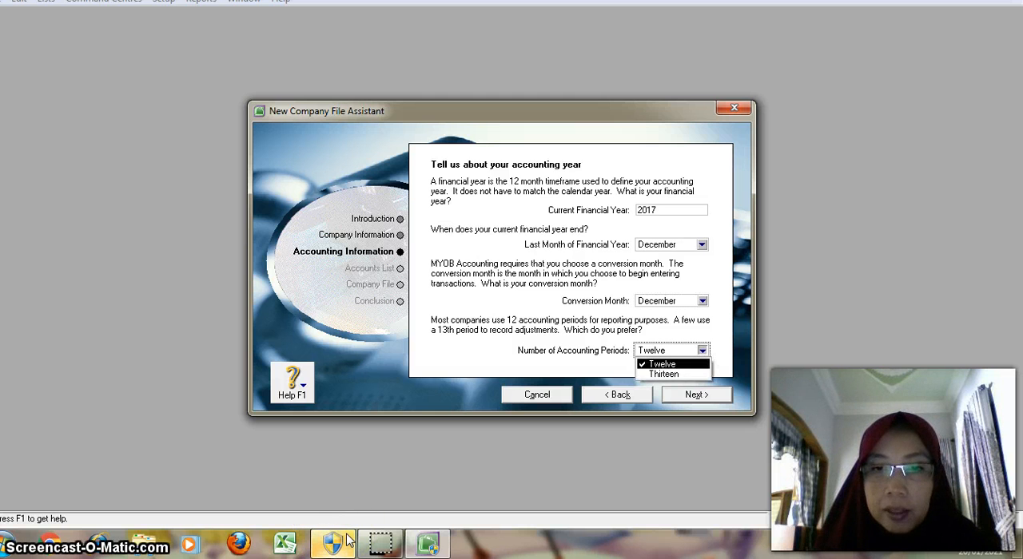
{"action": "key", "text": "Return"}
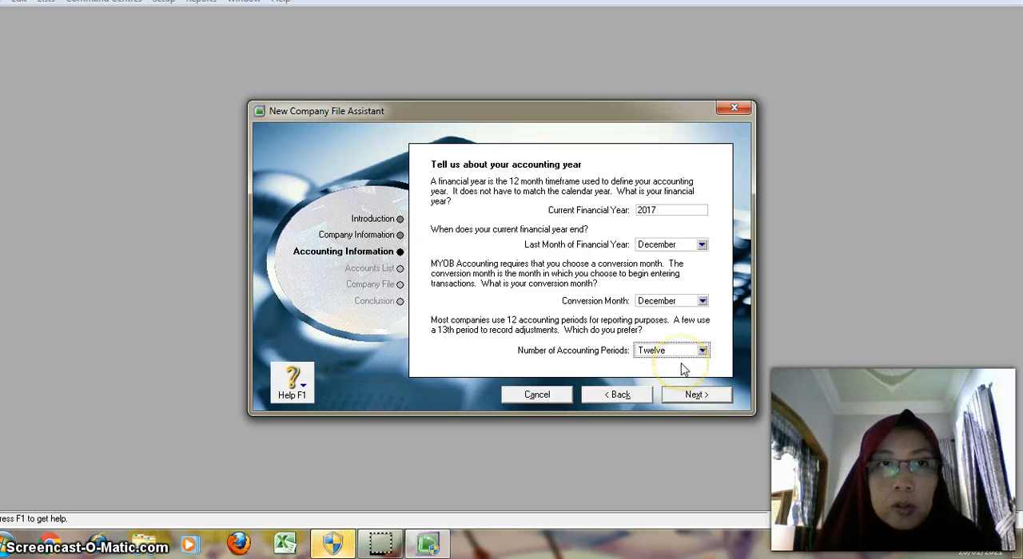
{"action": "left_click", "coordinate": [686, 395]}
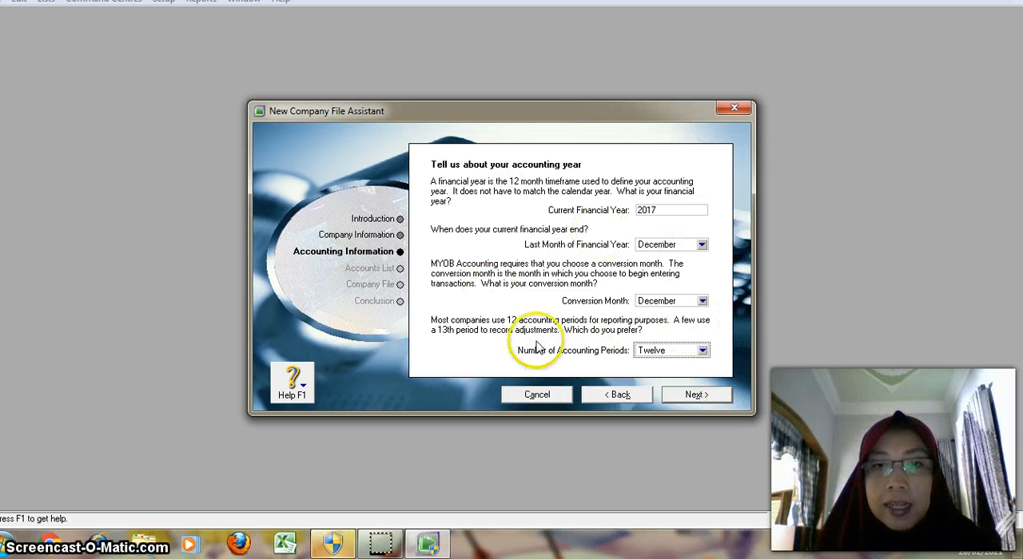
{"action": "left_click", "coordinate": [671, 403]}
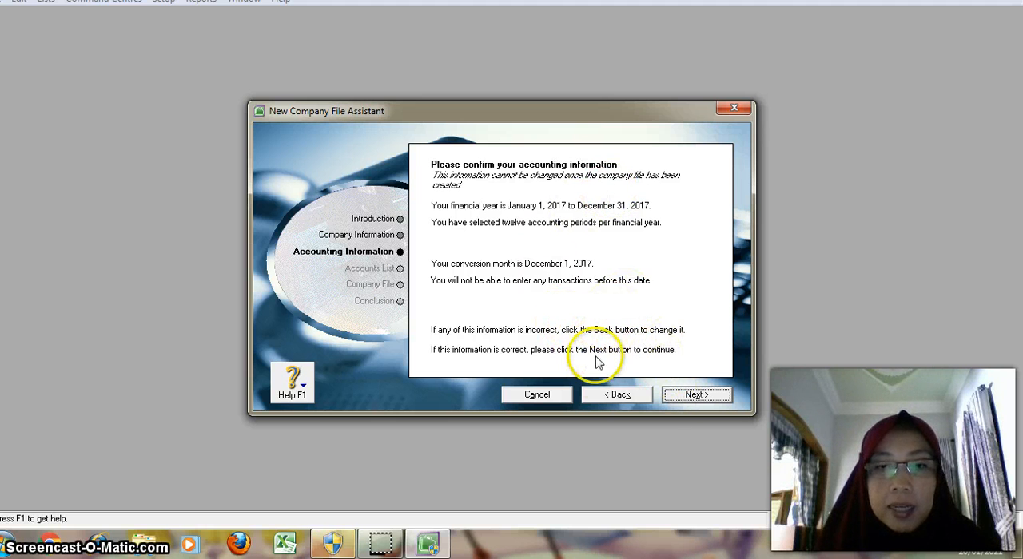
{"action": "left_click", "coordinate": [711, 398]}
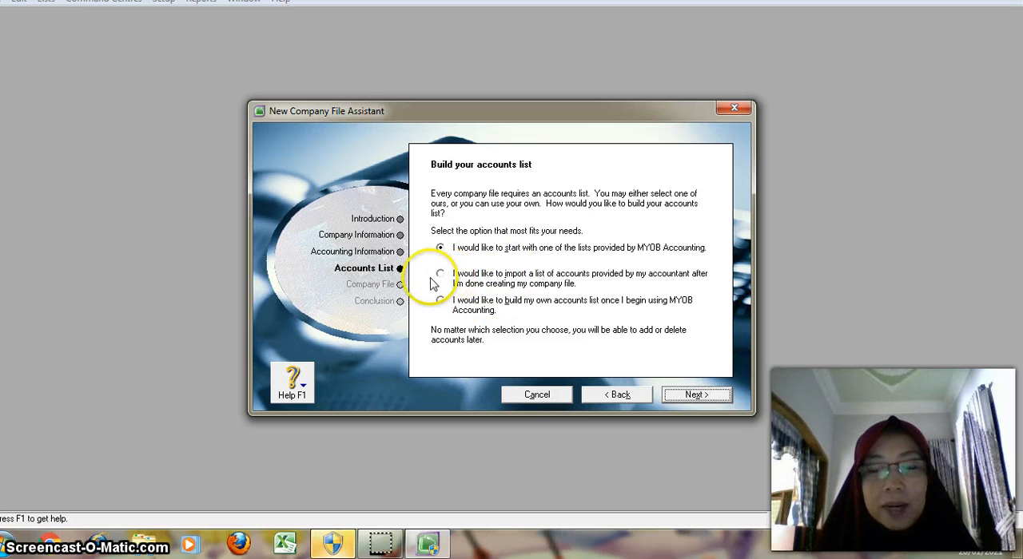
Step: Choose to import a list of accounts provided by the accountant after creating the company file, and proceed to the company file setup
{"action": "left_click", "coordinate": [448, 280]}
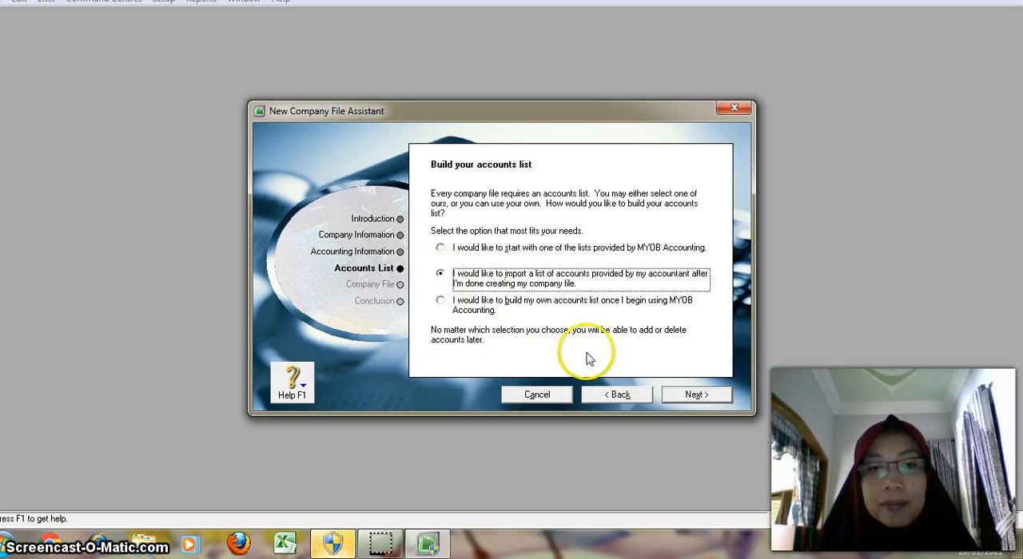
{"action": "left_click", "coordinate": [692, 396]}
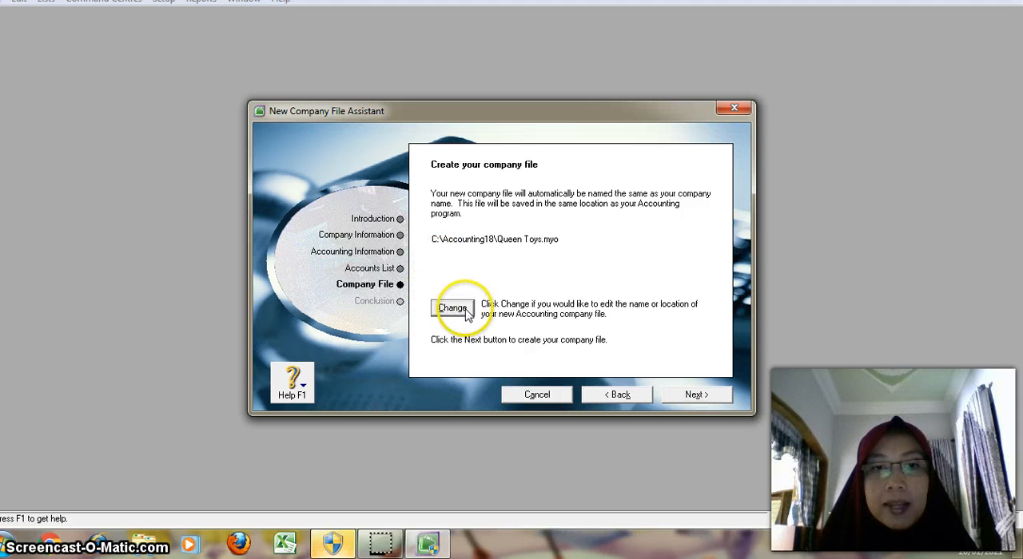
Step: Start changing the company file's location and create a folder on drive D: named KEN, the person's name and KOMPAK XI AKL GENAP
{"action": "left_click", "coordinate": [452, 308]}
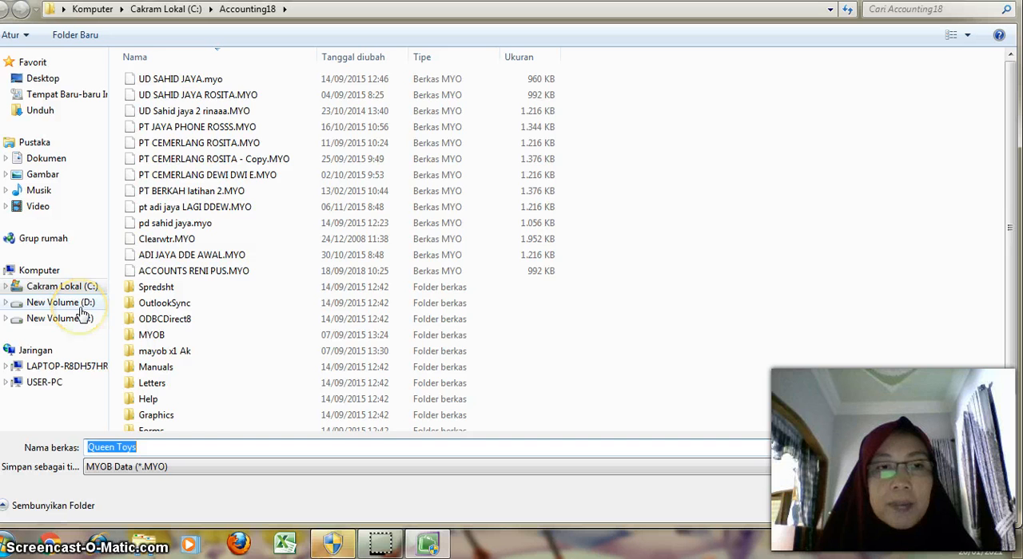
{"action": "left_click", "coordinate": [61, 303]}
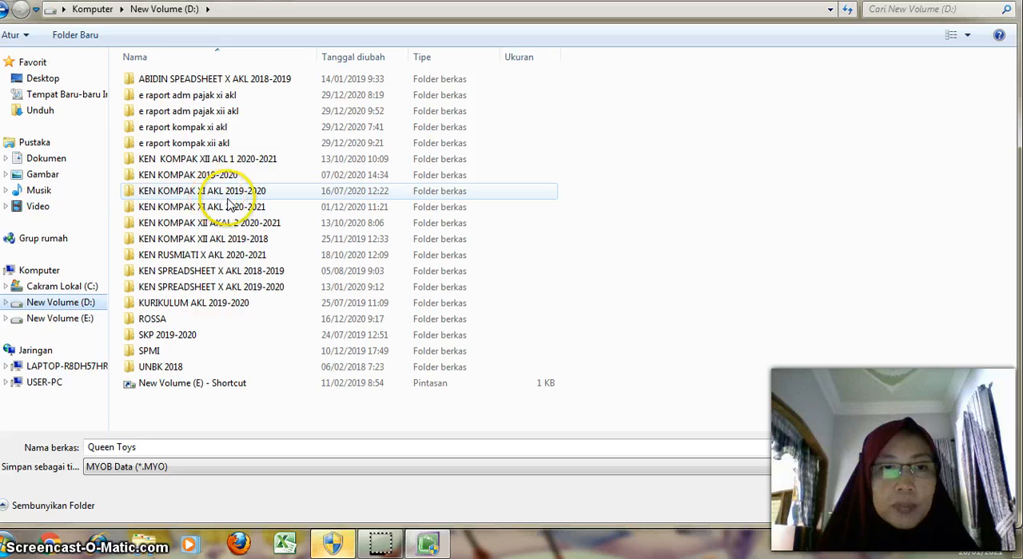
{"action": "right_click", "coordinate": [588, 212]}
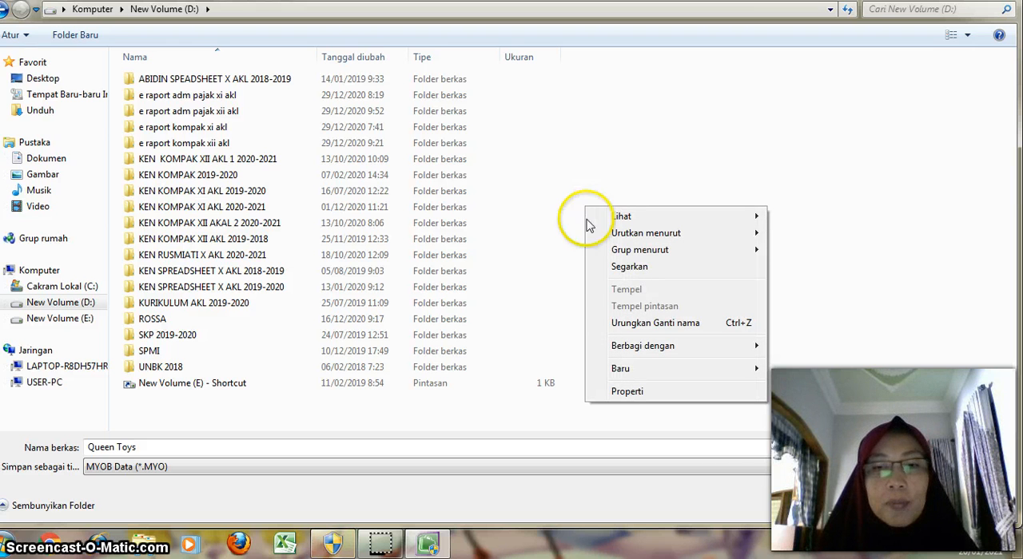
{"action": "mouse_move", "coordinate": [636, 375]}
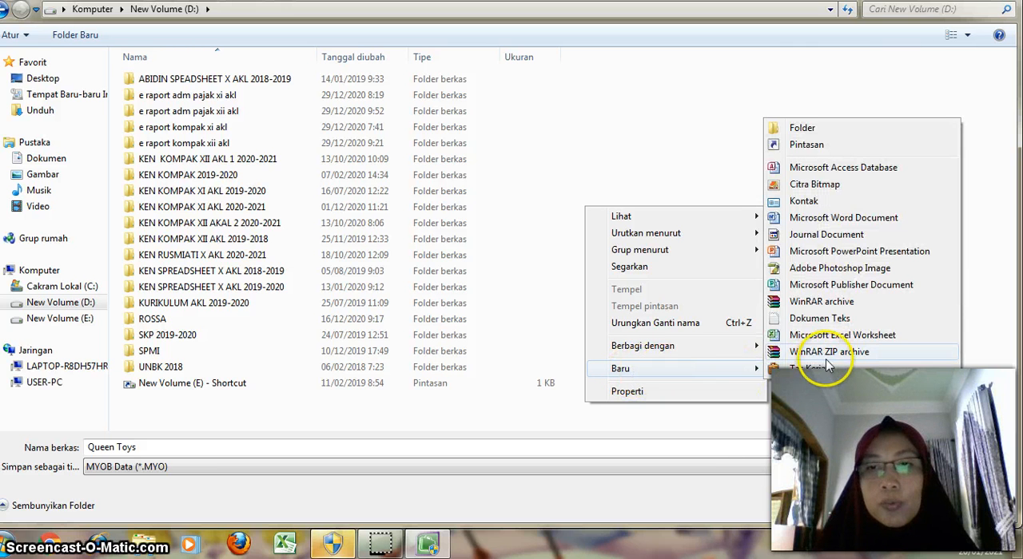
{"action": "left_click", "coordinate": [802, 129]}
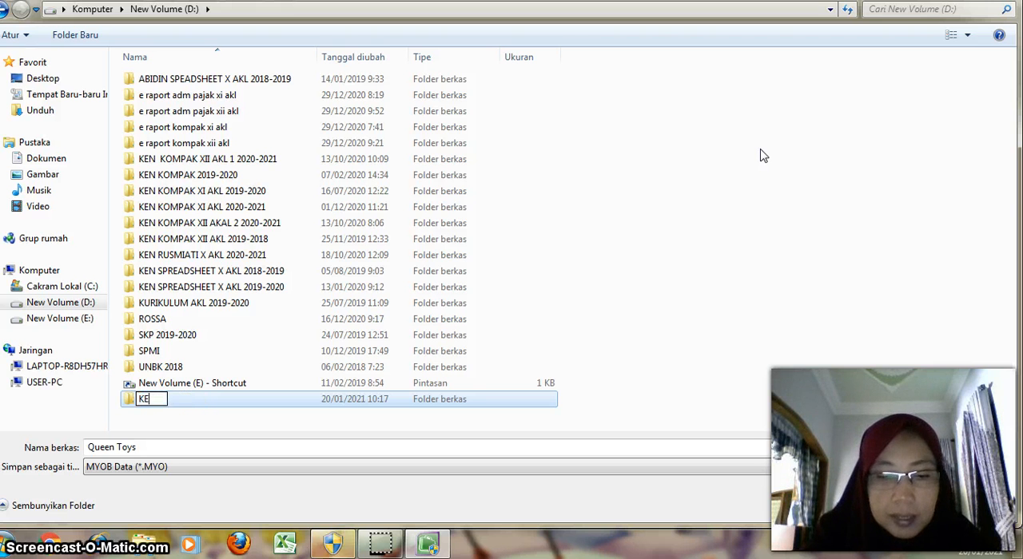
{"action": "type", "text": "USMIATI K"}
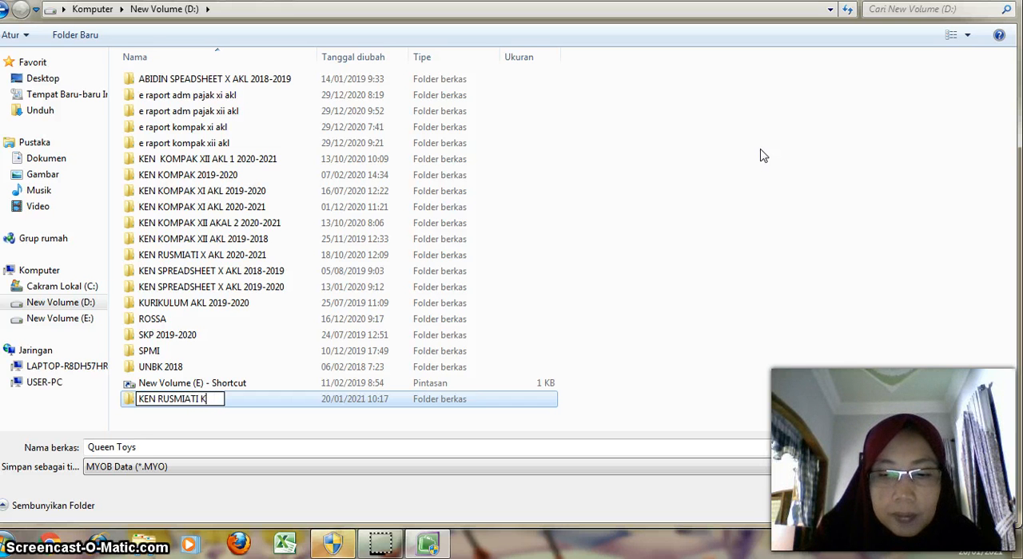
{"action": "type", "text": "OMPAK"}
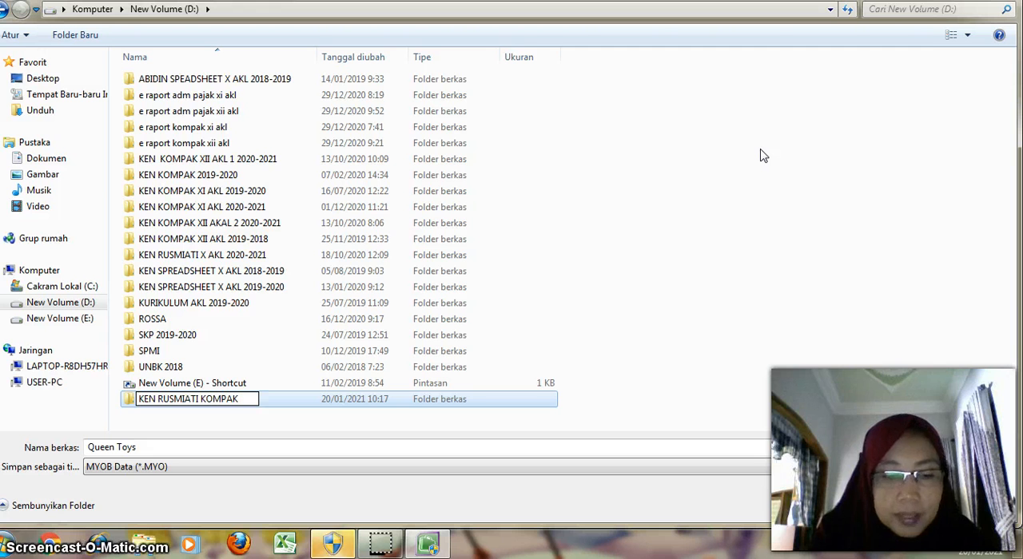
{"action": "type", "text": " XI AK"}
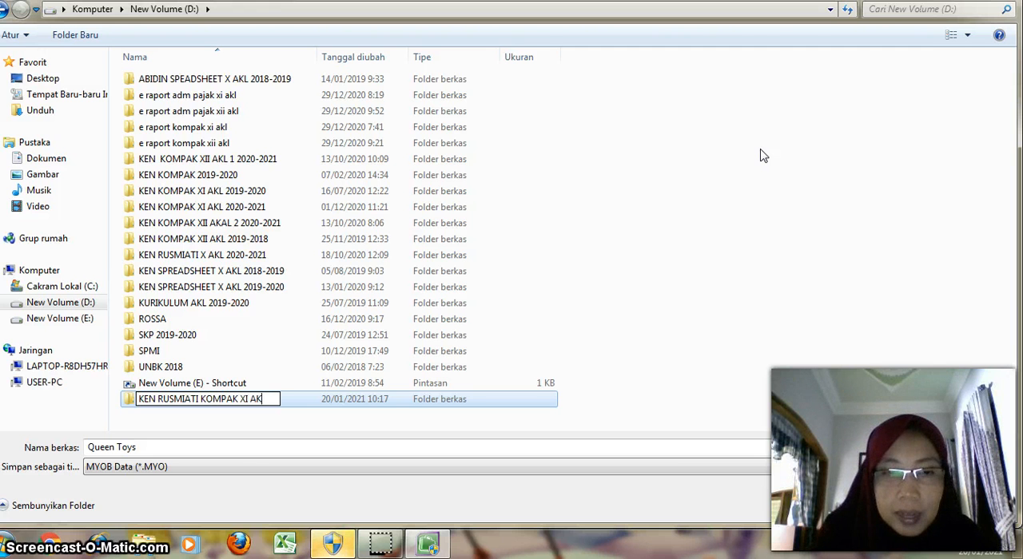
{"action": "type", "text": "L GE"}
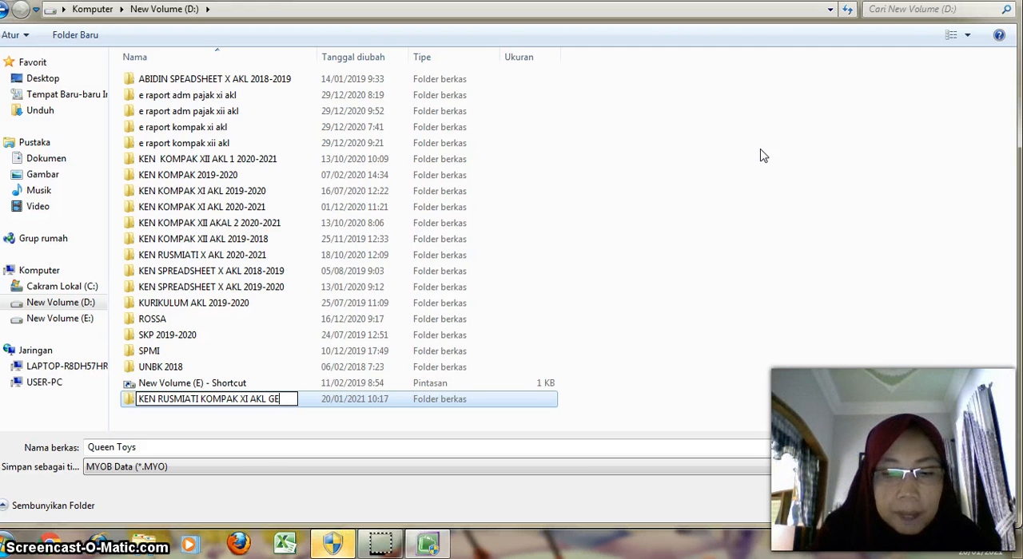
{"action": "type", "text": "NAP"}
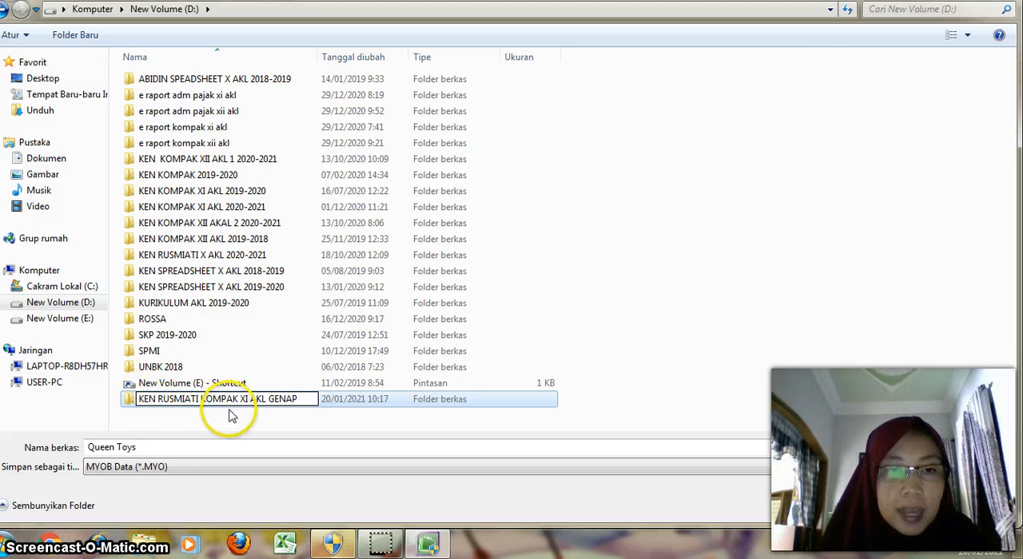
{"action": "key", "text": "Return"}
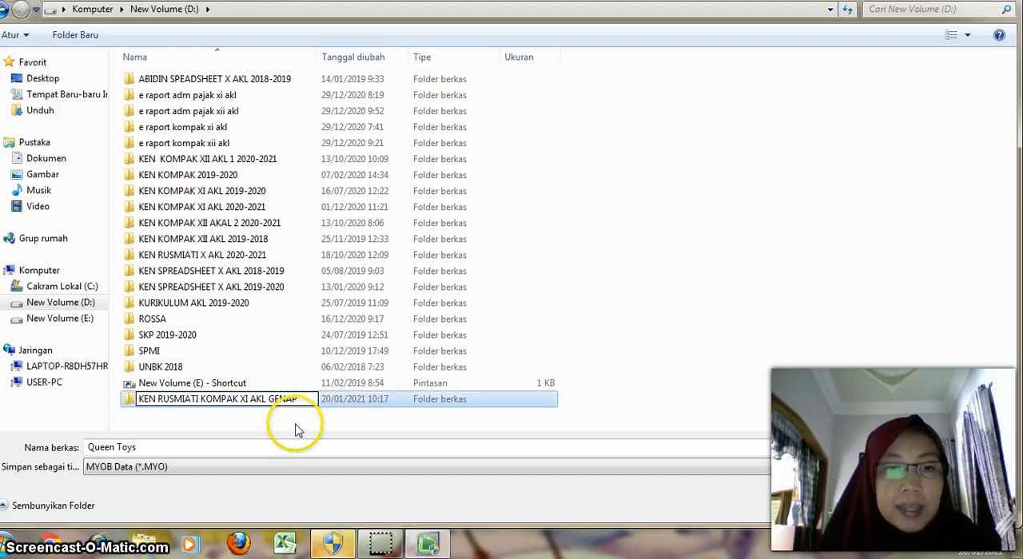
Step: Set the new KOMPAK XI AKL GENAP folder as the save location for the Queen Toys company file
{"action": "double_click", "coordinate": [306, 401]}
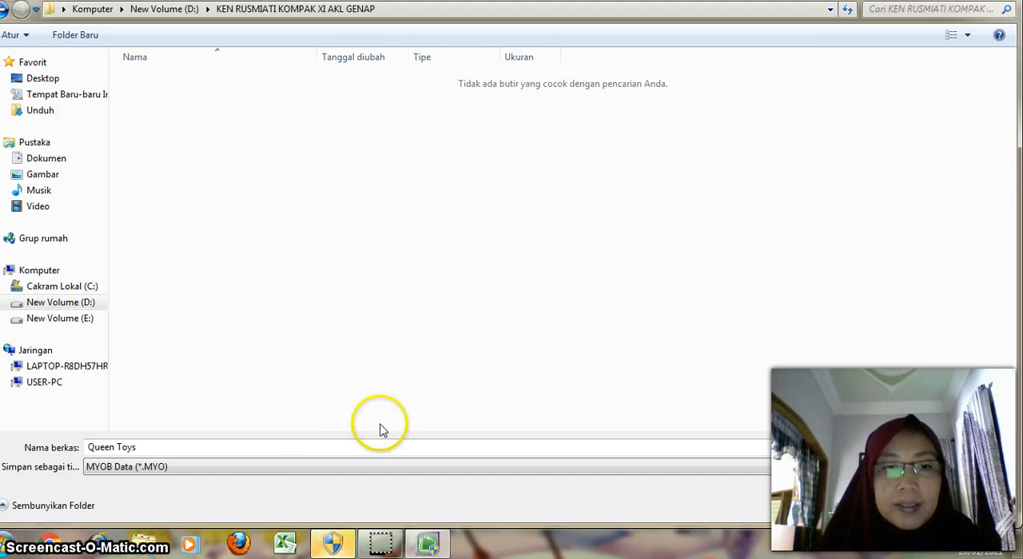
{"action": "left_click", "coordinate": [896, 501]}
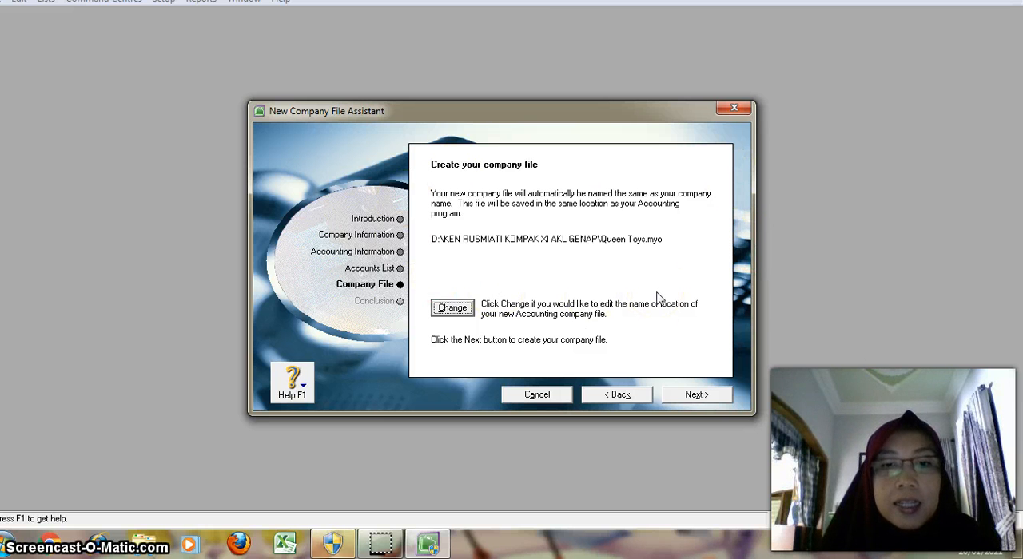
Step: Create the Queen Toys company file and continue to the Command Centre
{"action": "left_click", "coordinate": [699, 401]}
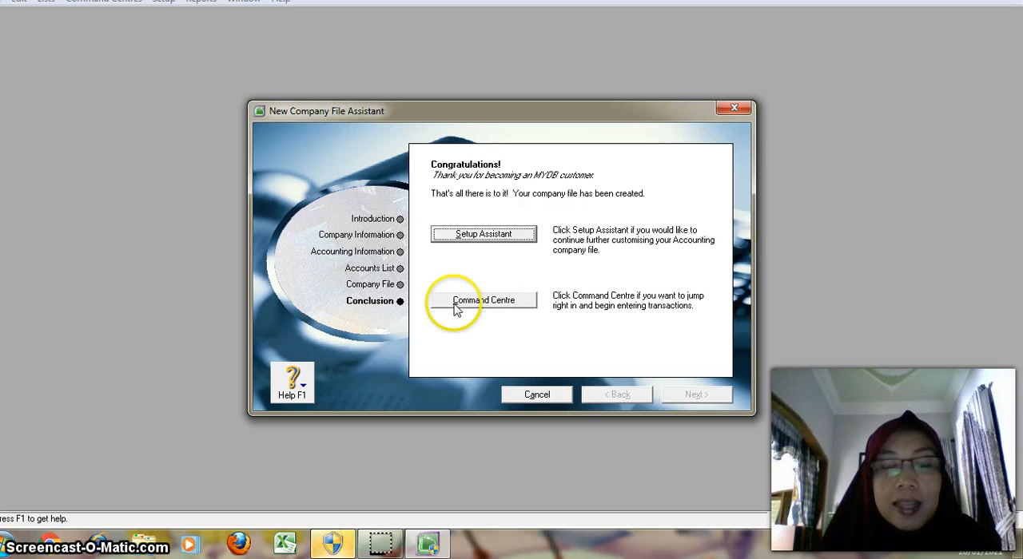
{"action": "left_click", "coordinate": [506, 299]}
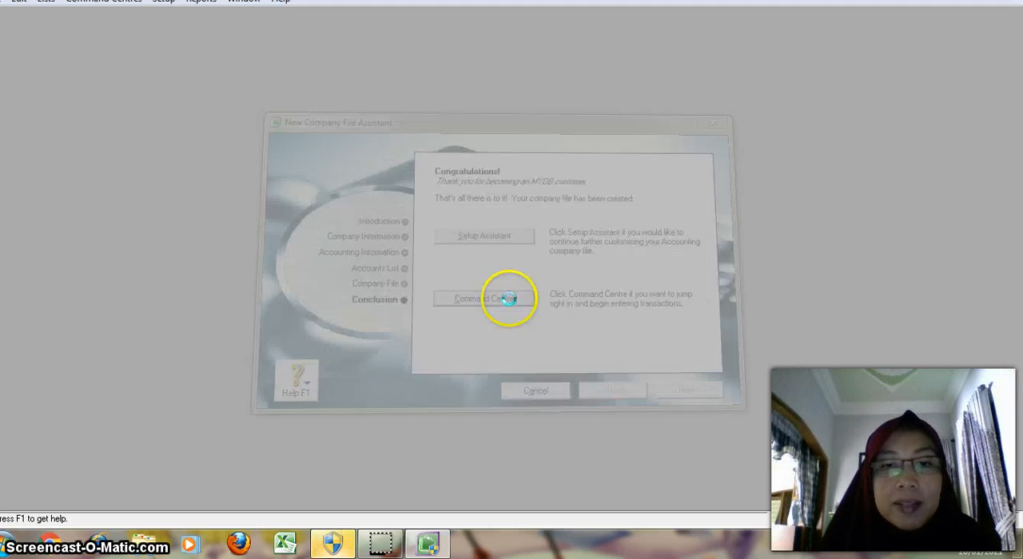
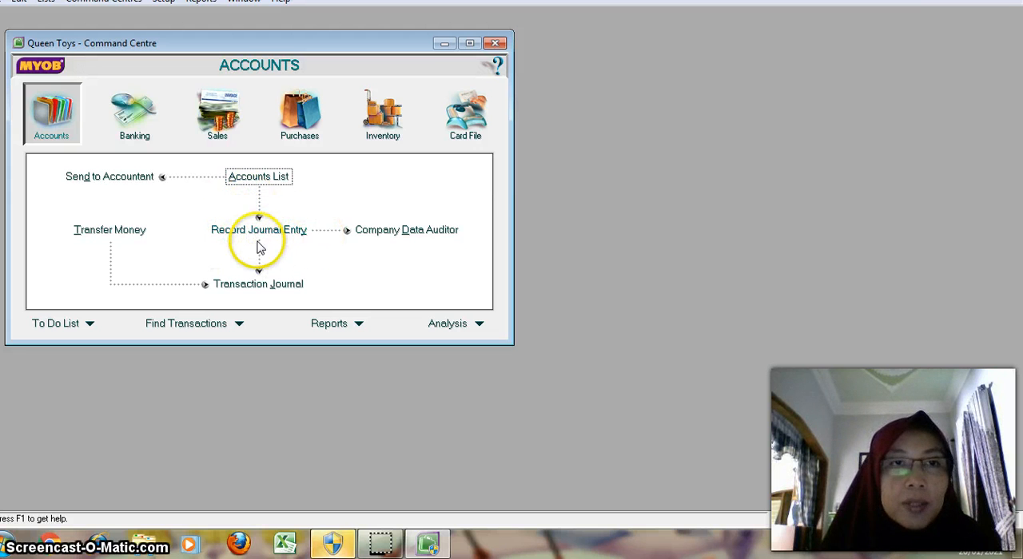
Step: Examine the Banking, Sales, Purchases and Card File modules of the Command Centre and return to the Accounts module
{"action": "left_click", "coordinate": [117, 120]}
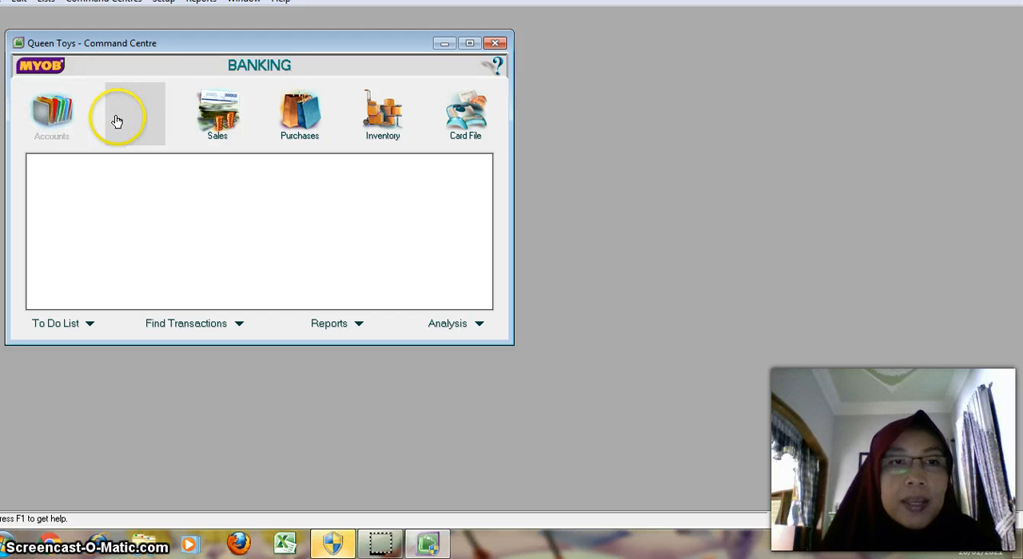
{"action": "left_click", "coordinate": [222, 120]}
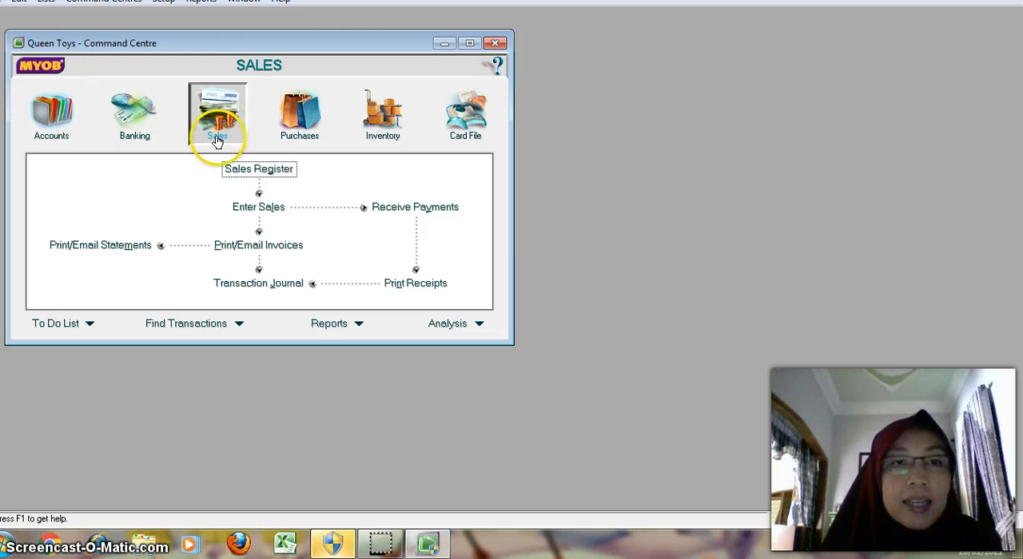
{"action": "left_click", "coordinate": [317, 123]}
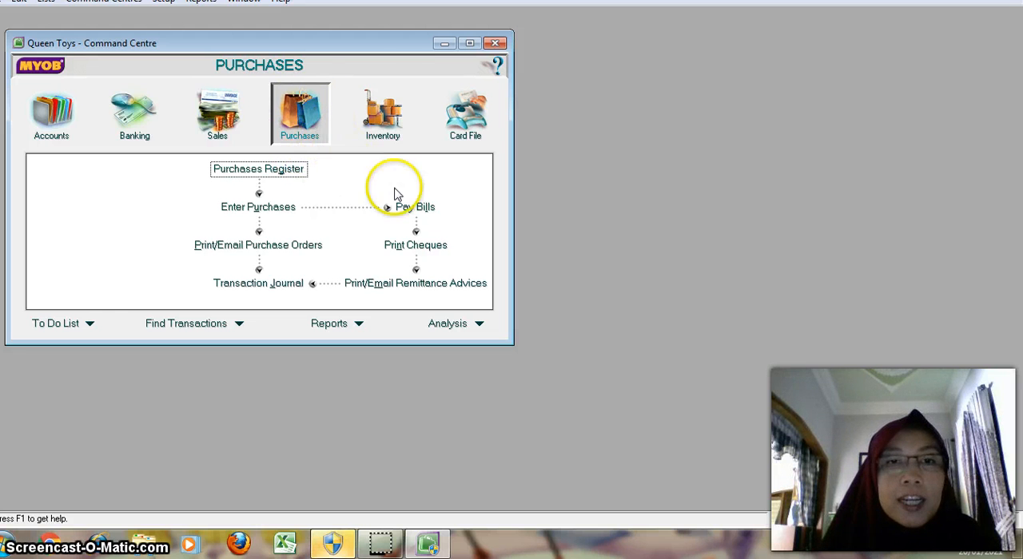
{"action": "left_click", "coordinate": [470, 119]}
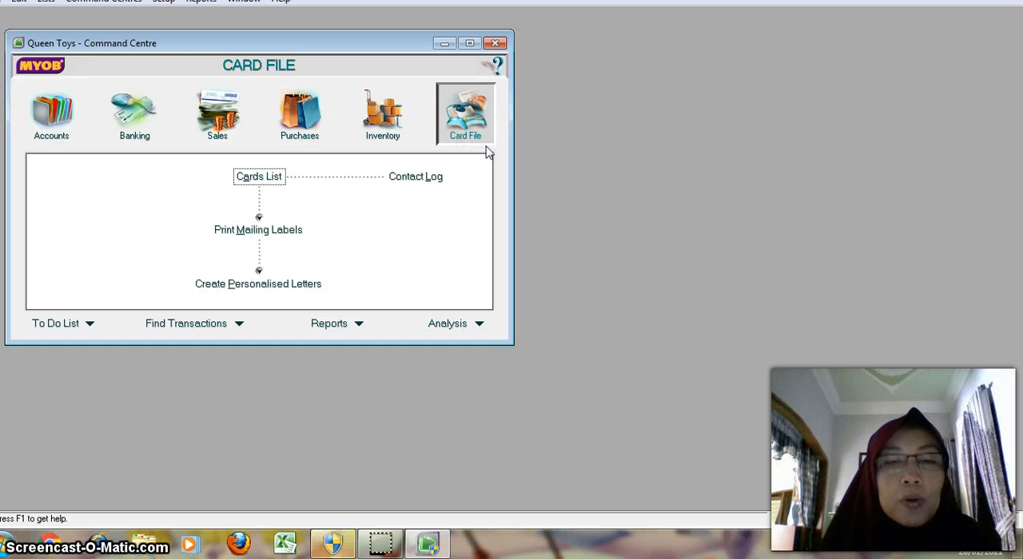
{"action": "left_click", "coordinate": [468, 128]}
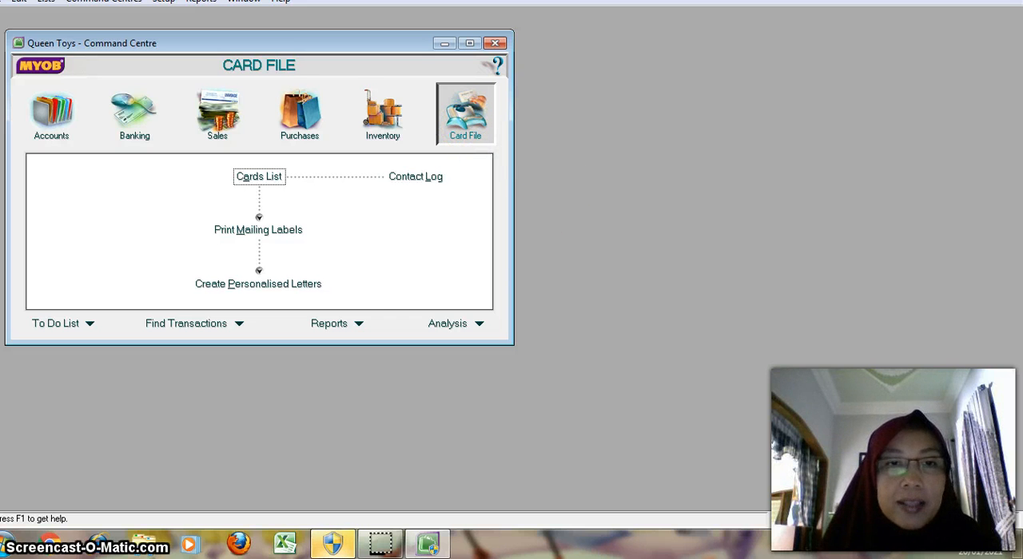
{"action": "left_click", "coordinate": [51, 112]}
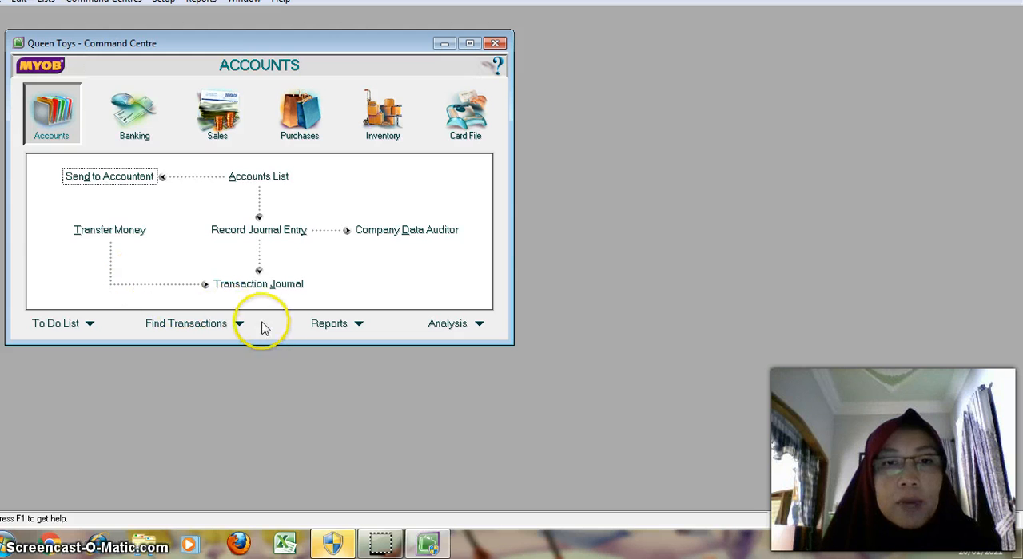
{"action": "left_click", "coordinate": [480, 144]}
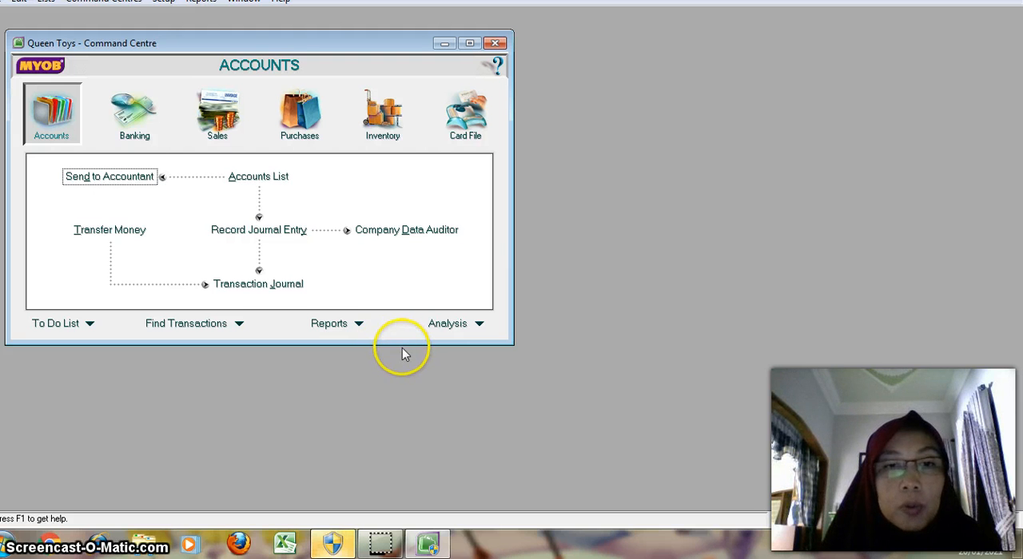
{"action": "left_click", "coordinate": [444, 358]}
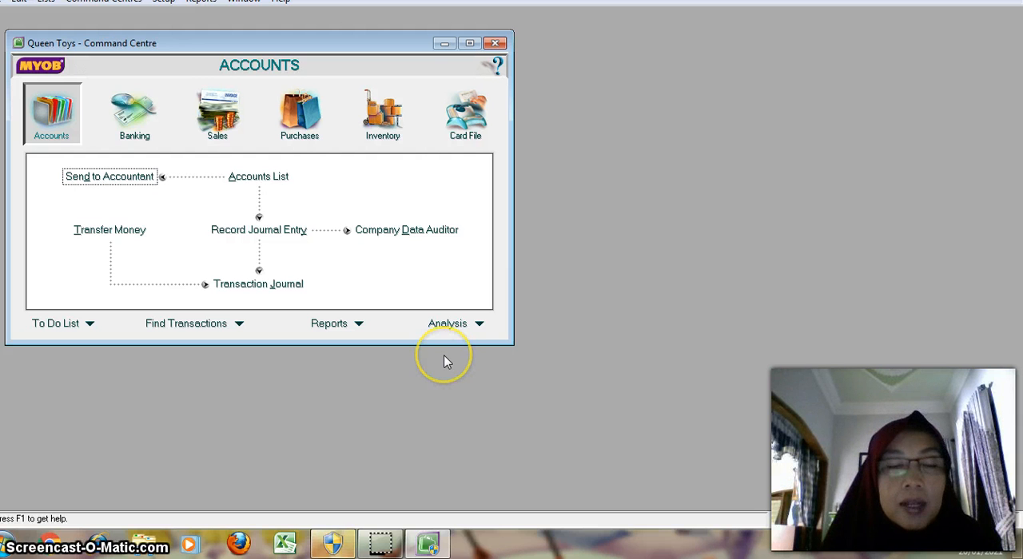